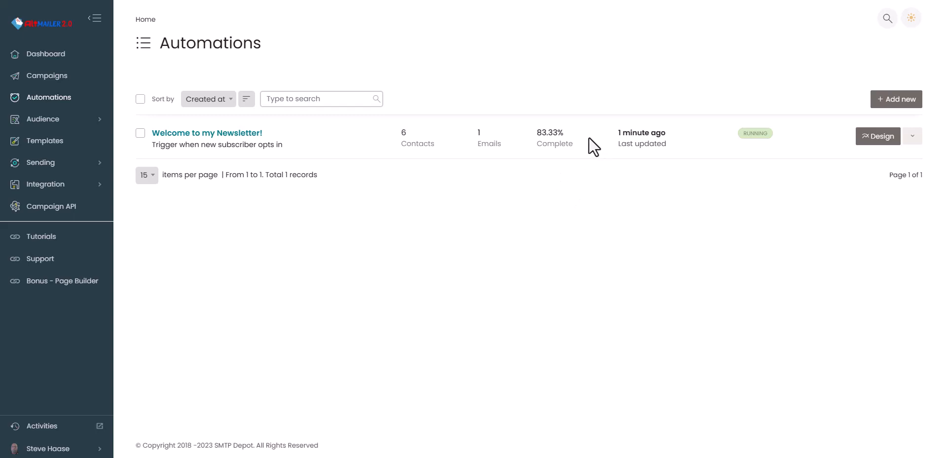
Step: Start a new automation with the Welcome new subscribers trigger for the Email Marketing Resources list
{"action": "left_click", "coordinate": [886, 100]}
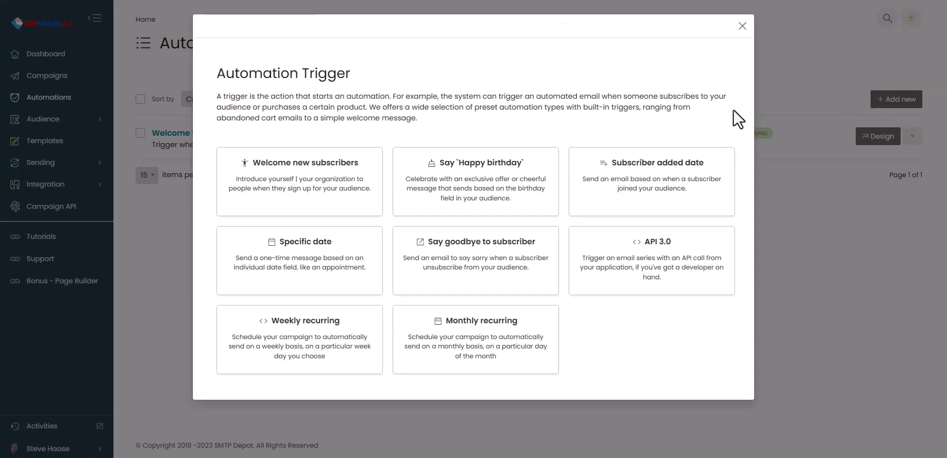
{"action": "left_click", "coordinate": [301, 191]}
{"action": "left_click", "coordinate": [379, 147]}
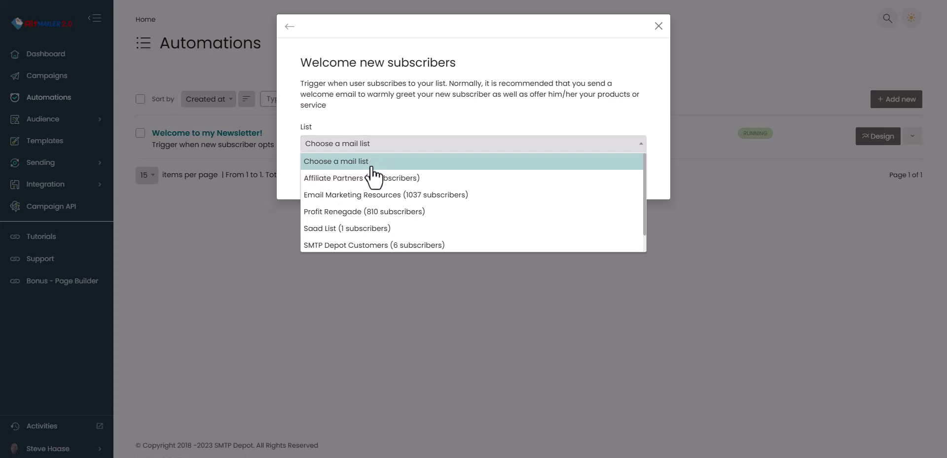
{"action": "left_click", "coordinate": [363, 195]}
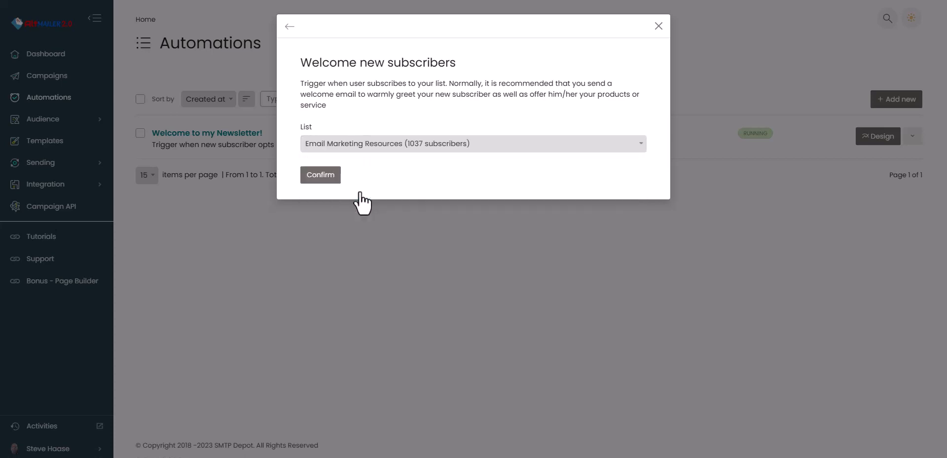
{"action": "left_click", "coordinate": [321, 175]}
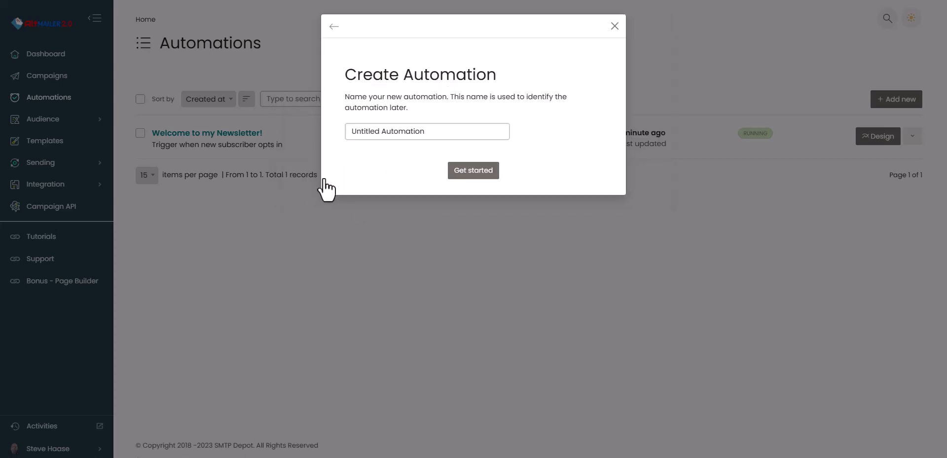
Step: Name the new automation Demo and create it
{"action": "left_click", "coordinate": [382, 131]}
{"action": "left_click_drag", "start_coordinate": [438, 129], "coordinate": [340, 139]}
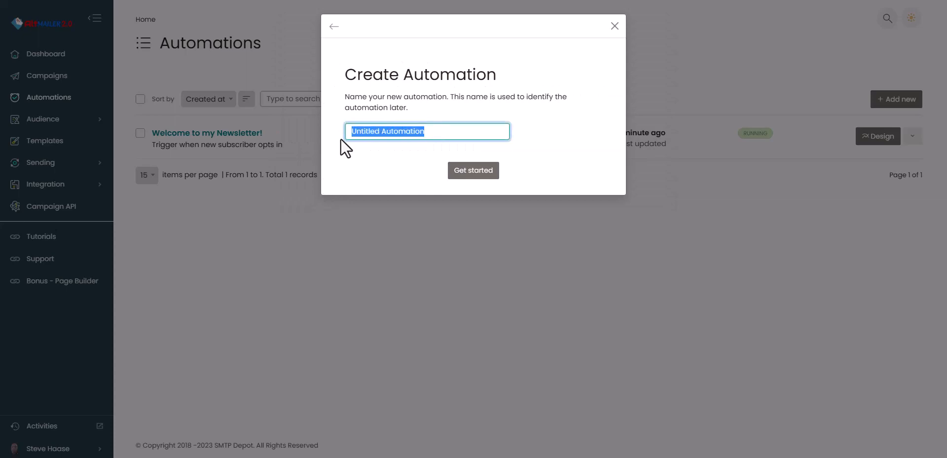
{"action": "type", "text": "Demo"}
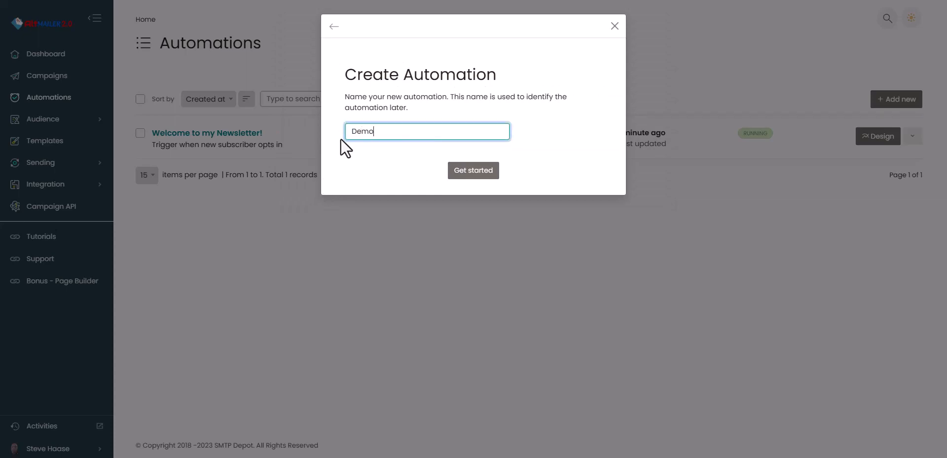
{"action": "left_click", "coordinate": [459, 175]}
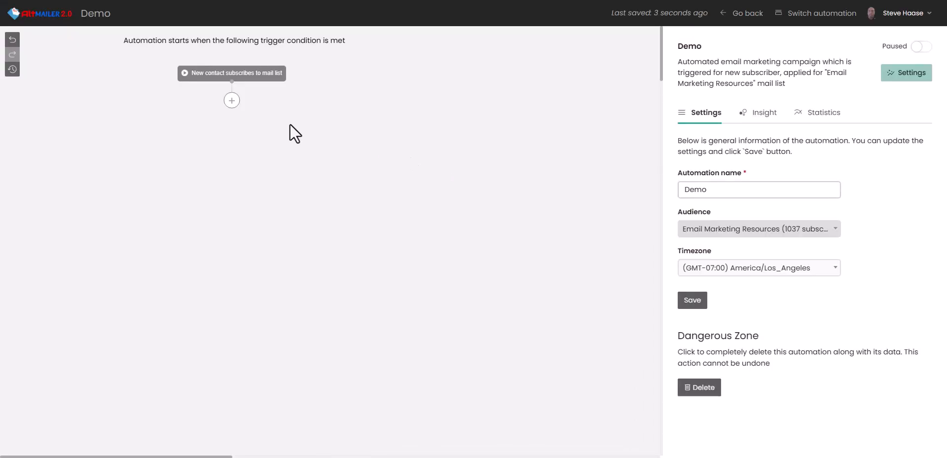
Step: Add a Send an email action below the subscription trigger and set its email subject to Demo
{"action": "left_click", "coordinate": [232, 100]}
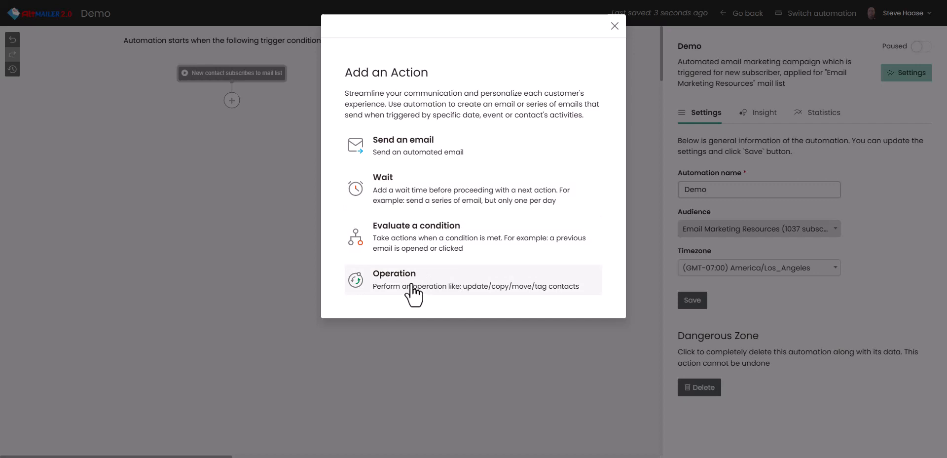
{"action": "left_click", "coordinate": [422, 146]}
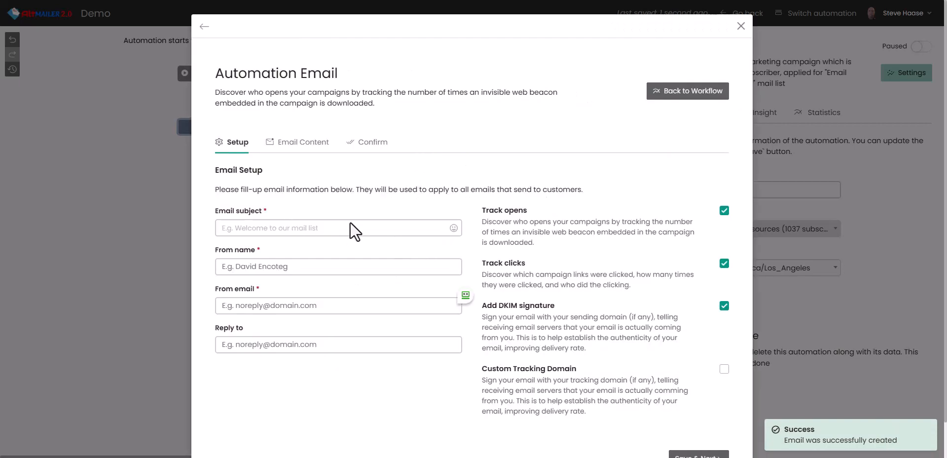
{"action": "left_click", "coordinate": [276, 226]}
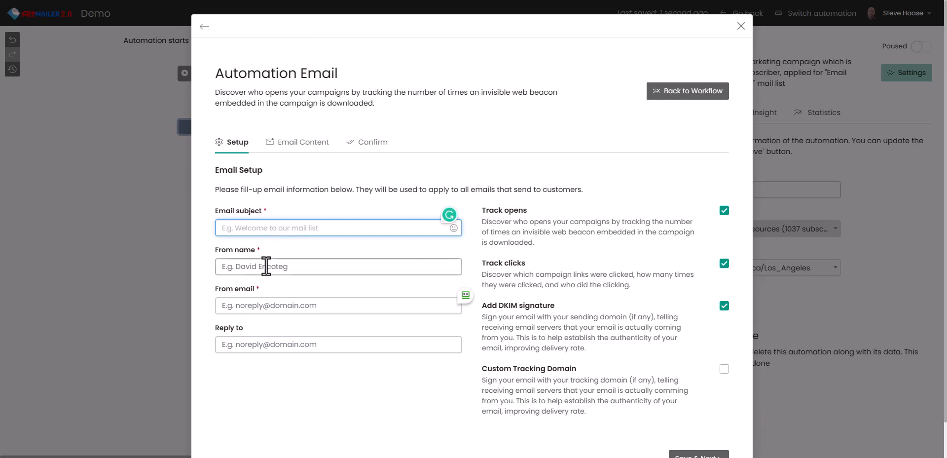
{"action": "scroll", "coordinate": [385, 241], "scroll_direction": "down", "scroll_amount": 1}
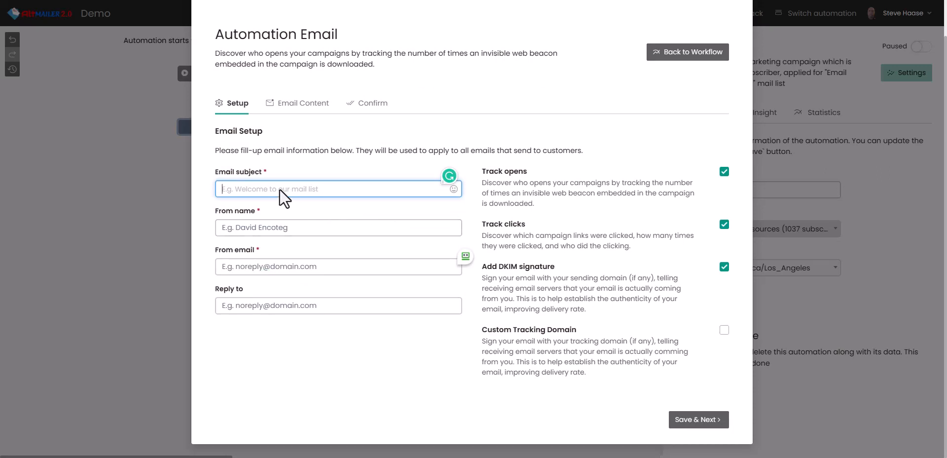
{"action": "type", "text": "Demo"}
{"action": "key", "text": "Tab"}
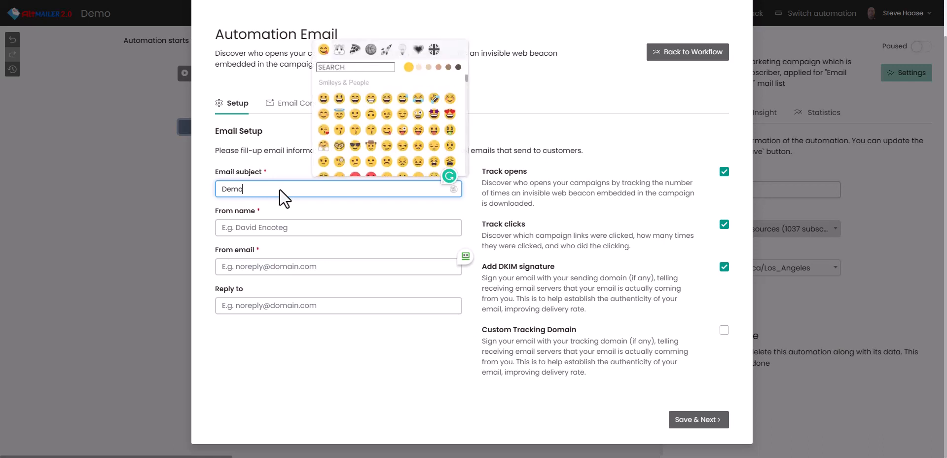
Step: Enter the sender's first name as the From name and choose the altmailer.co sending identity as the From email
{"action": "left_click", "coordinate": [250, 225]}
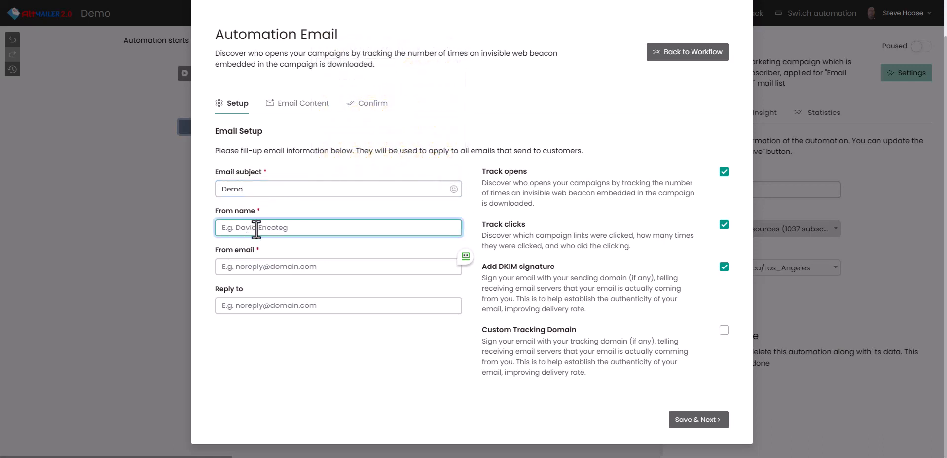
{"action": "type", "text": "Steve"}
{"action": "left_click", "coordinate": [242, 267]}
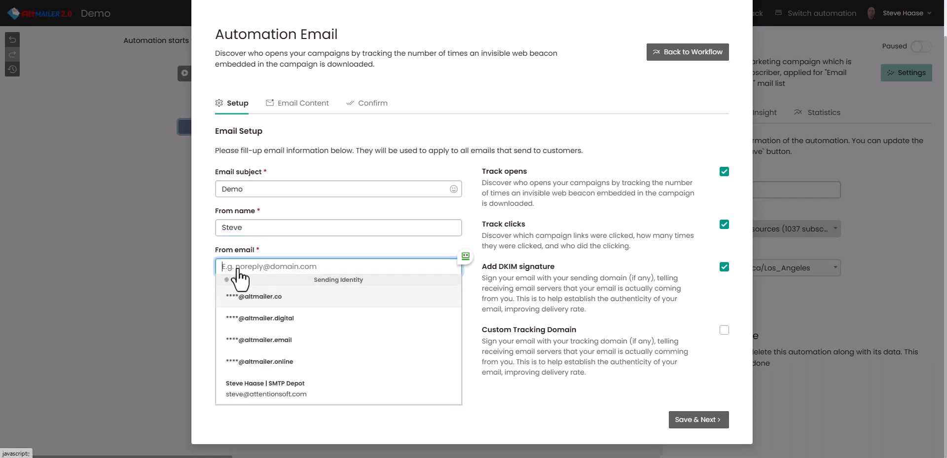
{"action": "left_click", "coordinate": [267, 297]}
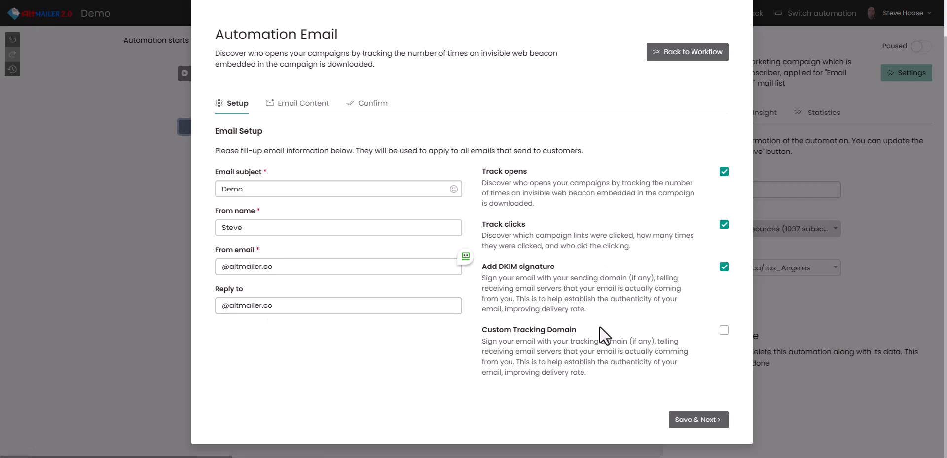
Step: Enable the custom tracking domain, choose altmailer.email, and submit the email setup
{"action": "left_click", "coordinate": [725, 330]}
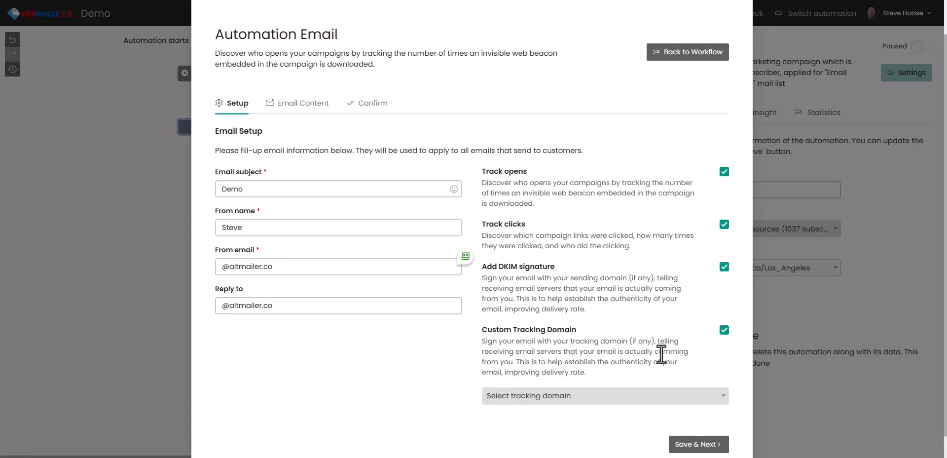
{"action": "left_click", "coordinate": [643, 397]}
{"action": "left_click", "coordinate": [526, 431]}
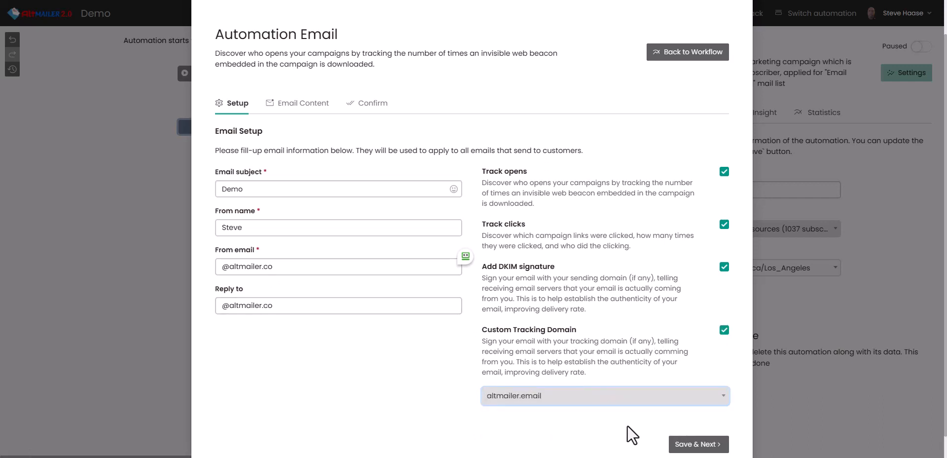
{"action": "left_click", "coordinate": [696, 444]}
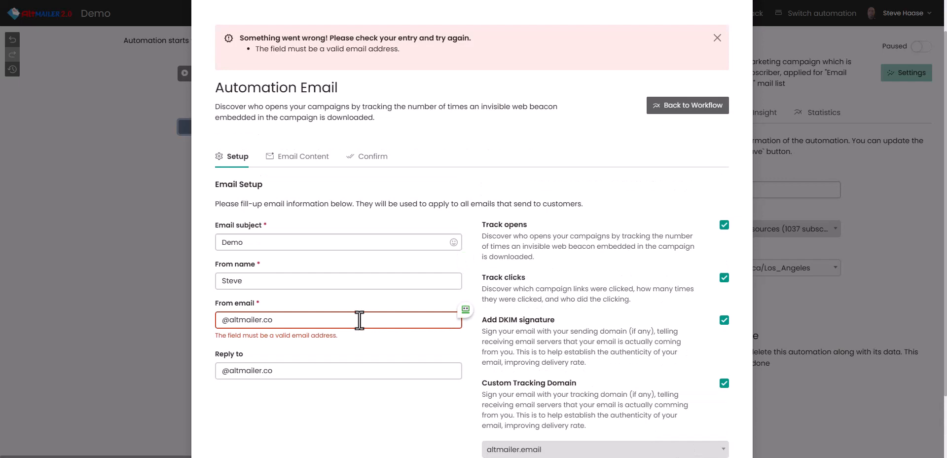
Step: Replace the From email with the sender's full address from the sending identities and save the email setup
{"action": "left_click", "coordinate": [340, 321]}
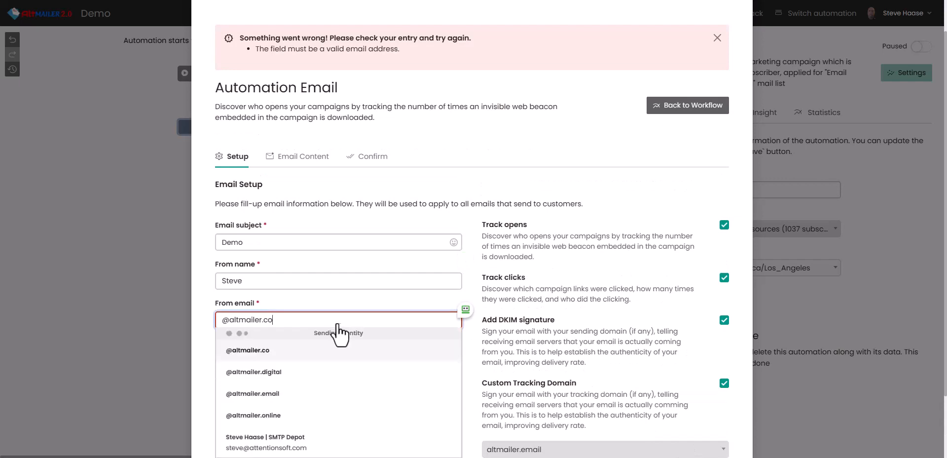
{"action": "left_click", "coordinate": [262, 444]}
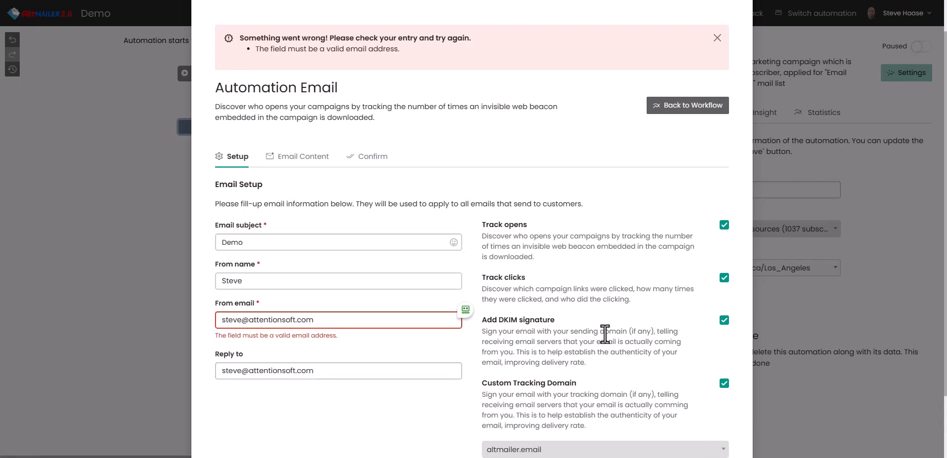
{"action": "scroll", "coordinate": [612, 330], "scroll_direction": "down", "scroll_amount": 2}
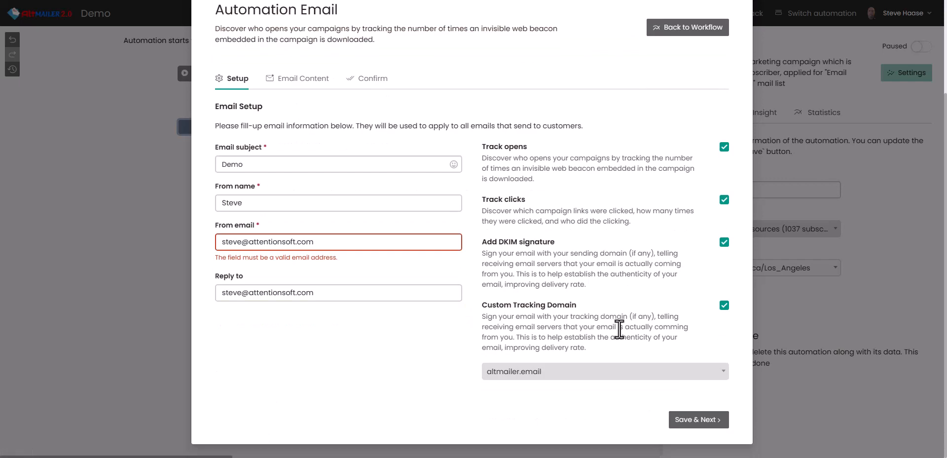
{"action": "left_click", "coordinate": [697, 420]}
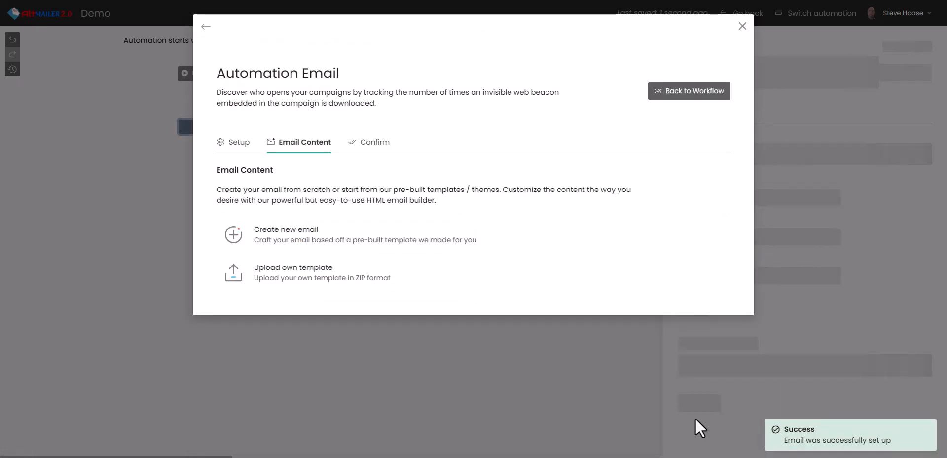
Step: Create the email content from your own saved Basic Template, open it in Email builder PRO, and save and close it
{"action": "mouse_move", "coordinate": [389, 232]}
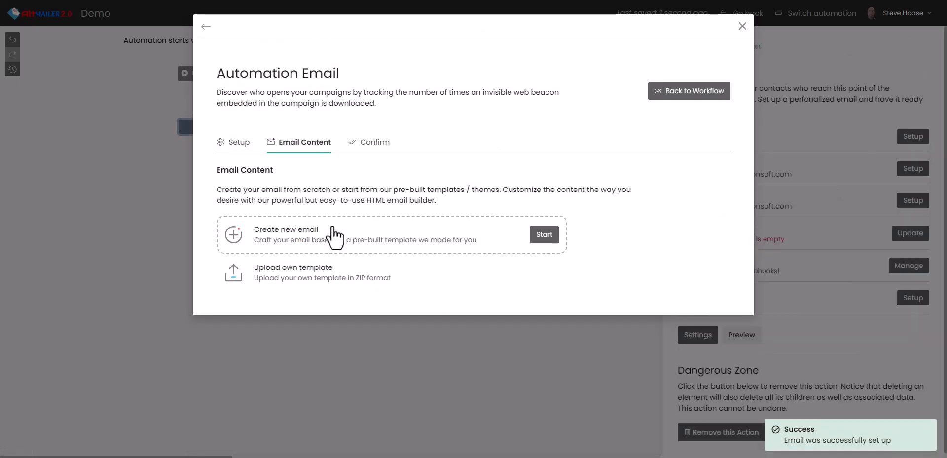
{"action": "left_click", "coordinate": [326, 231]}
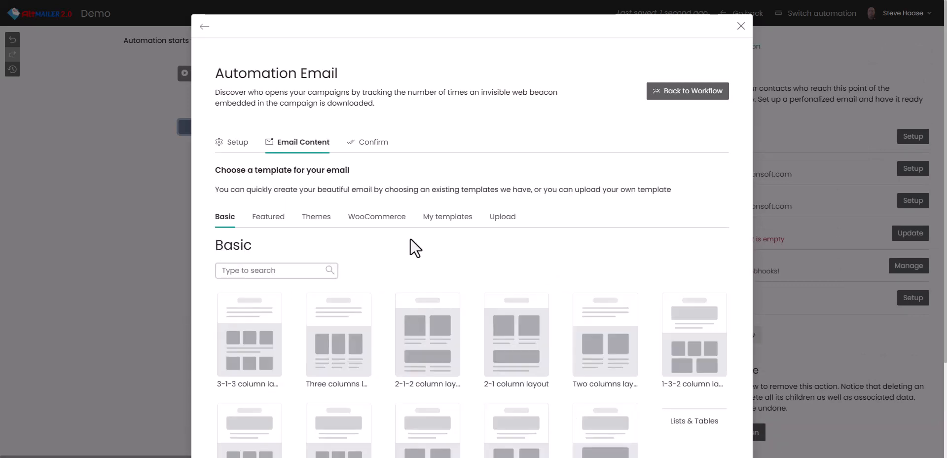
{"action": "left_click", "coordinate": [417, 222]}
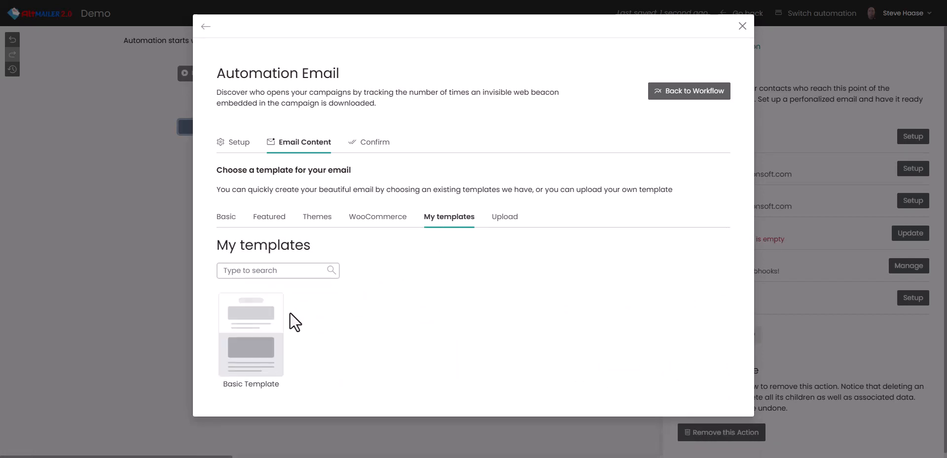
{"action": "left_click", "coordinate": [263, 328]}
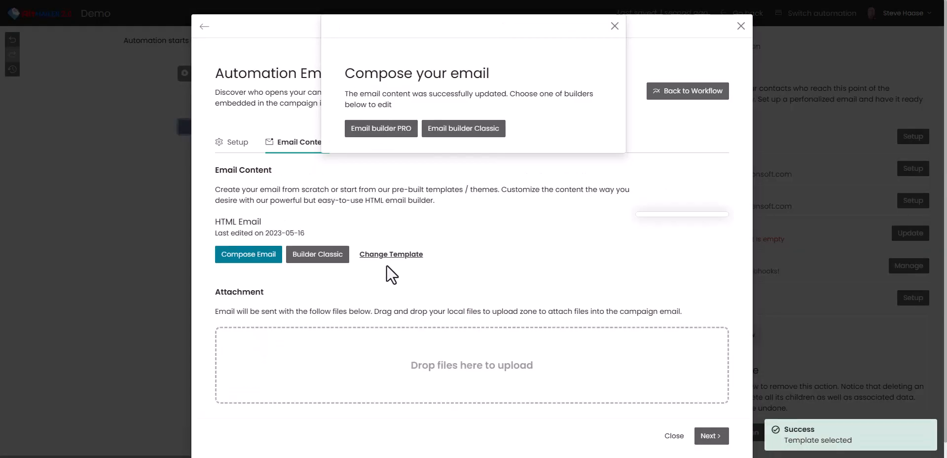
{"action": "left_click", "coordinate": [389, 127]}
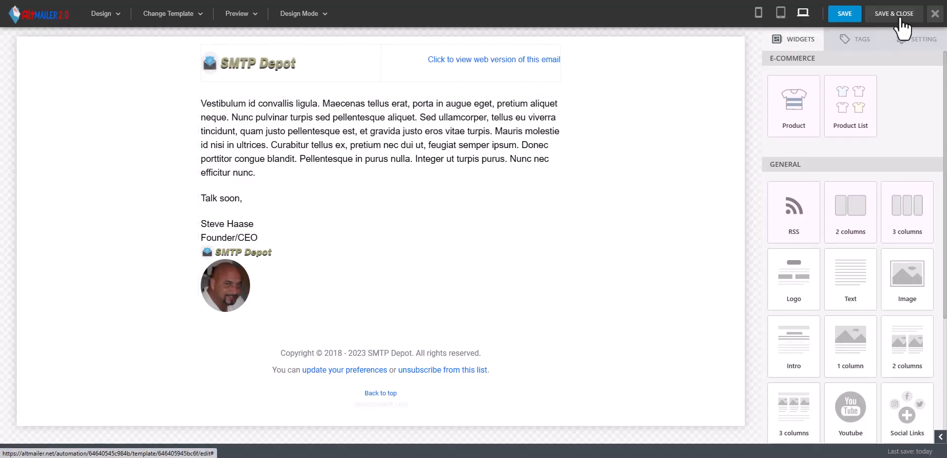
{"action": "left_click", "coordinate": [855, 17]}
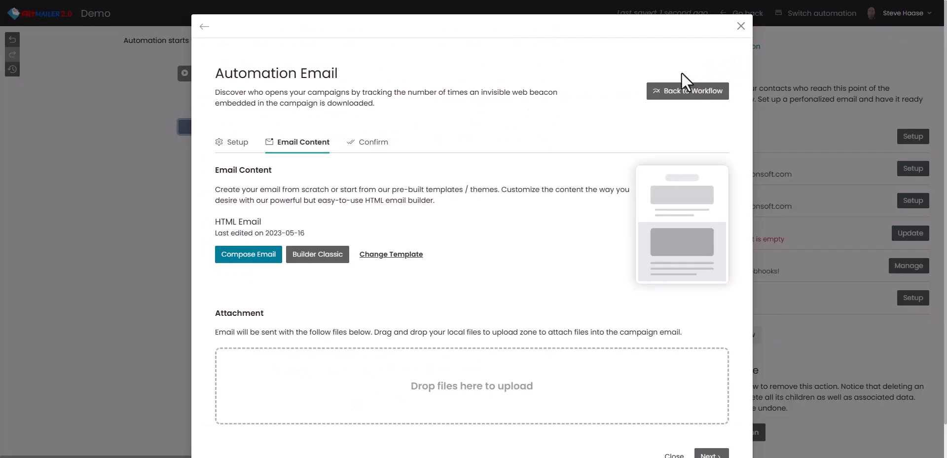
Step: Proceed to the automation email's confirmation stage and close it to return to the workflow
{"action": "scroll", "coordinate": [617, 197], "scroll_direction": "down", "scroll_amount": 2}
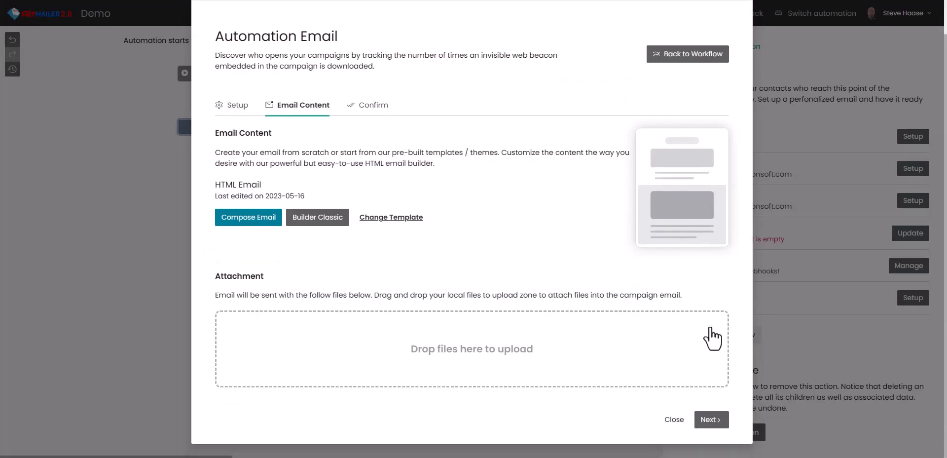
{"action": "left_click", "coordinate": [710, 420]}
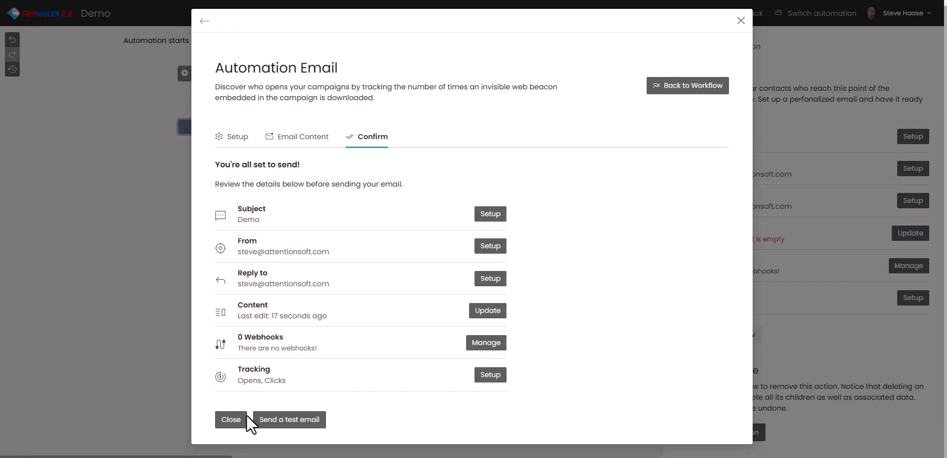
{"action": "left_click", "coordinate": [232, 421]}
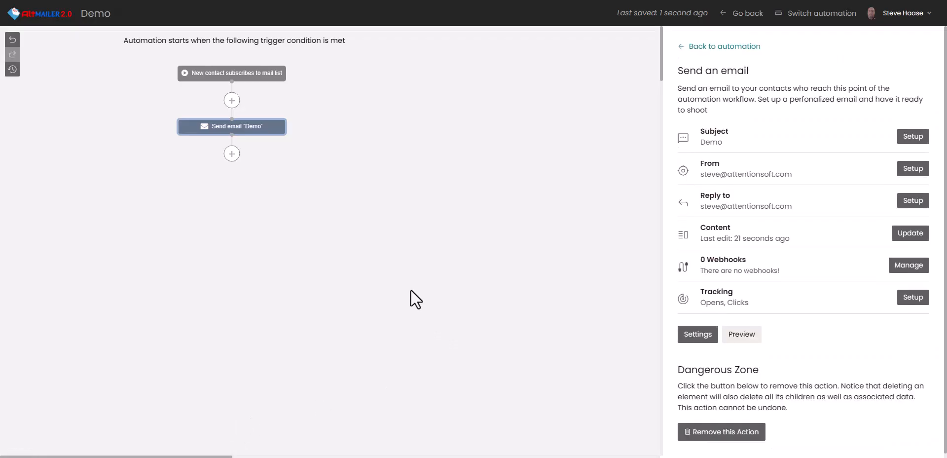
{"action": "left_click", "coordinate": [231, 153]}
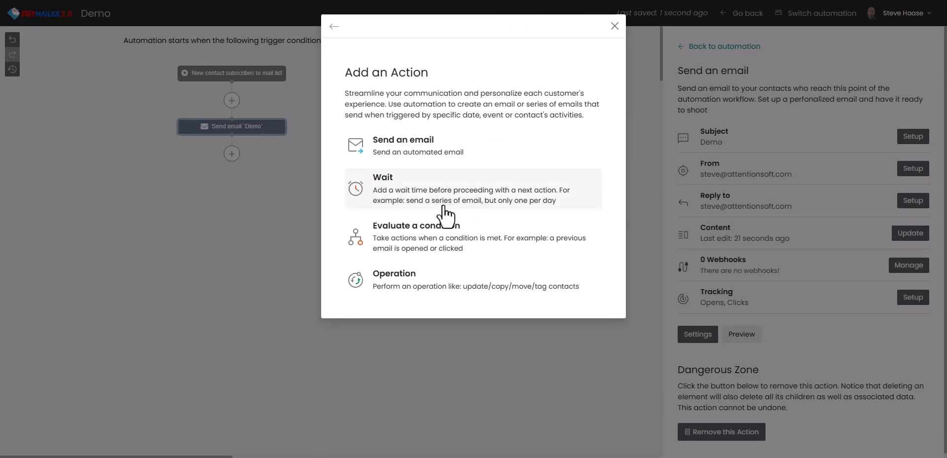
{"action": "left_click", "coordinate": [428, 248]}
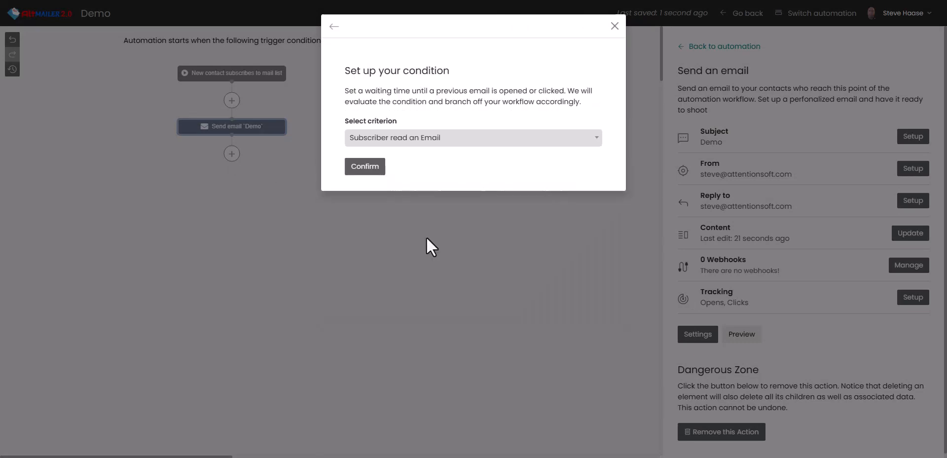
{"action": "left_click", "coordinate": [444, 143]}
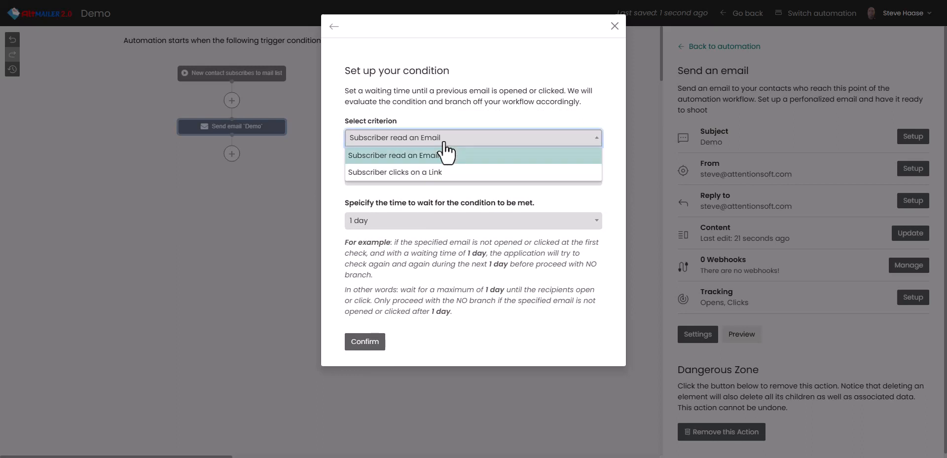
{"action": "left_click", "coordinate": [432, 172]}
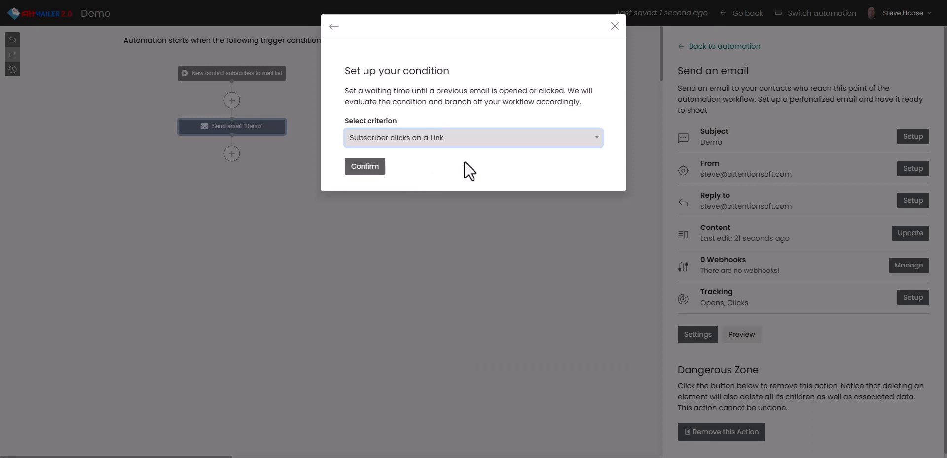
{"action": "left_click", "coordinate": [453, 179]}
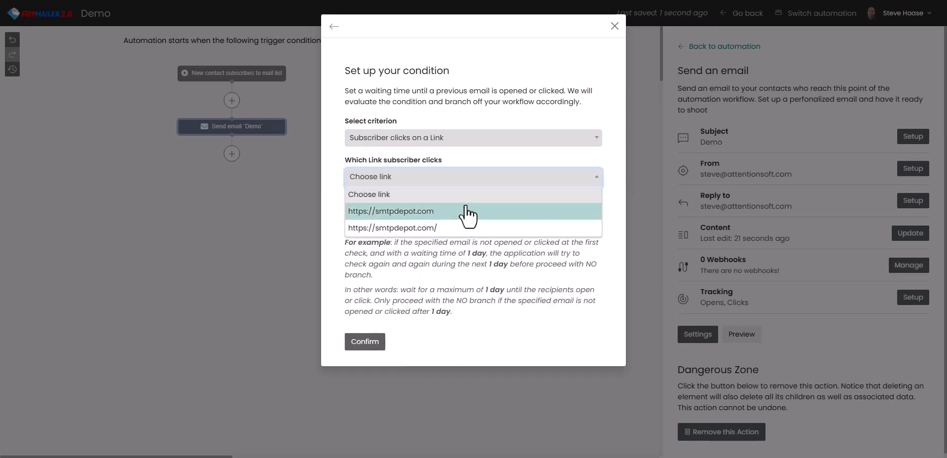
{"action": "left_click", "coordinate": [431, 212]}
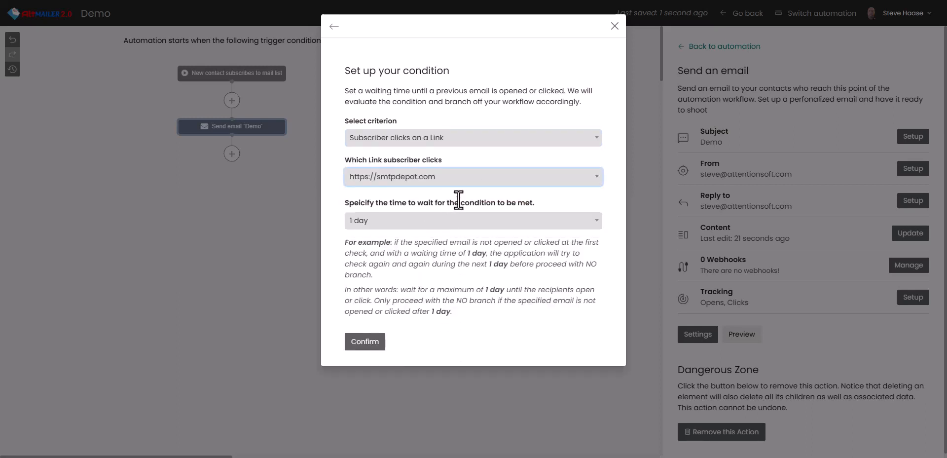
{"action": "left_click", "coordinate": [400, 222]}
{"action": "left_click", "coordinate": [400, 224]}
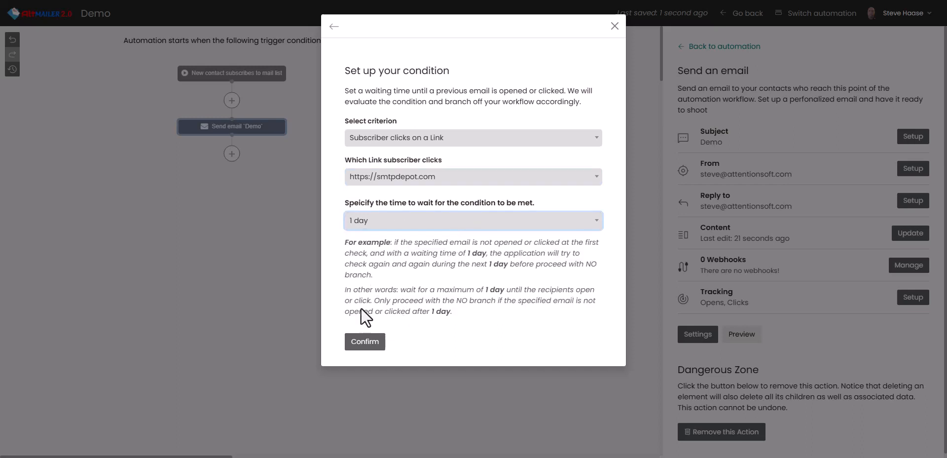
{"action": "left_click", "coordinate": [370, 341]}
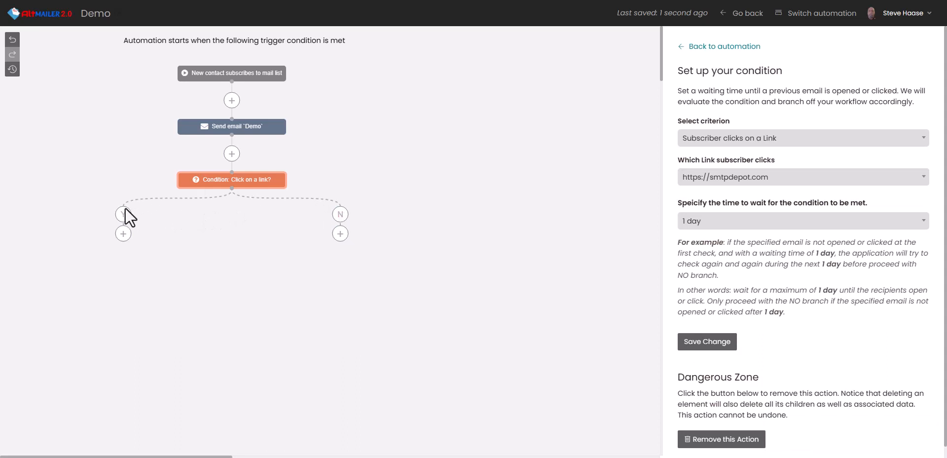
Step: Add a Tag contact operation with the tag Demo to the condition's Yes branch and save it
{"action": "left_click", "coordinate": [123, 234]}
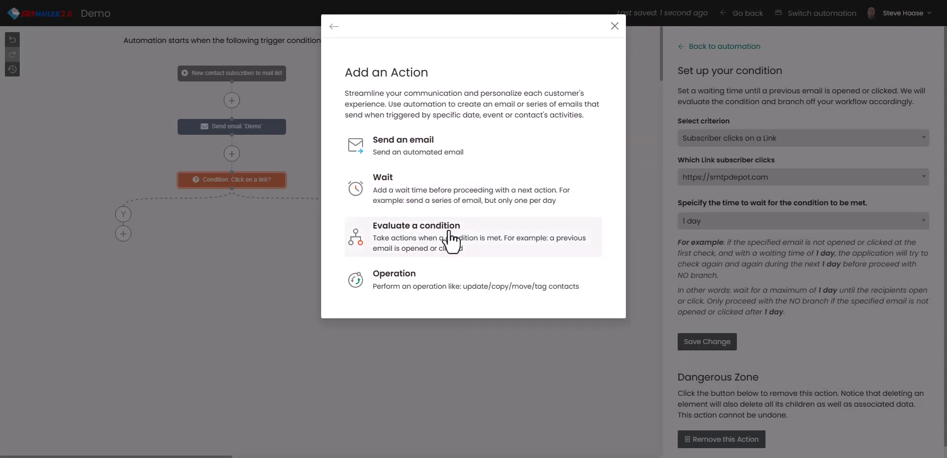
{"action": "left_click", "coordinate": [409, 284]}
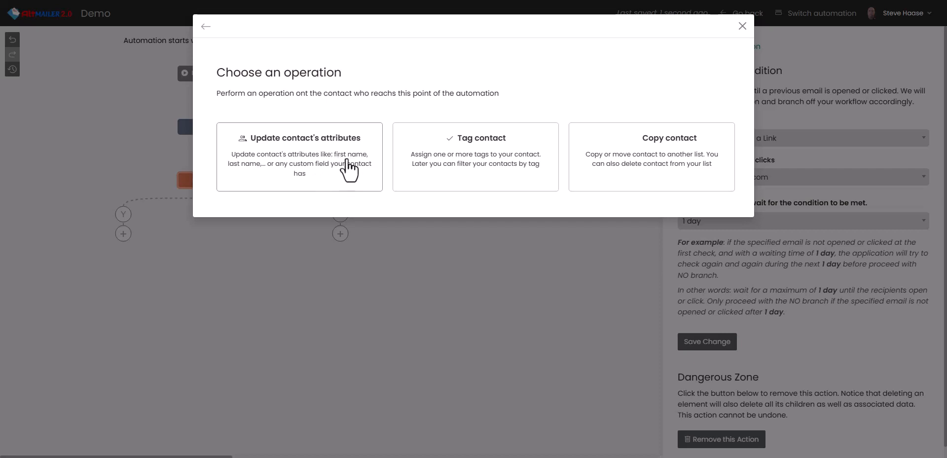
{"action": "left_click", "coordinate": [467, 153]}
{"action": "left_click", "coordinate": [401, 128]}
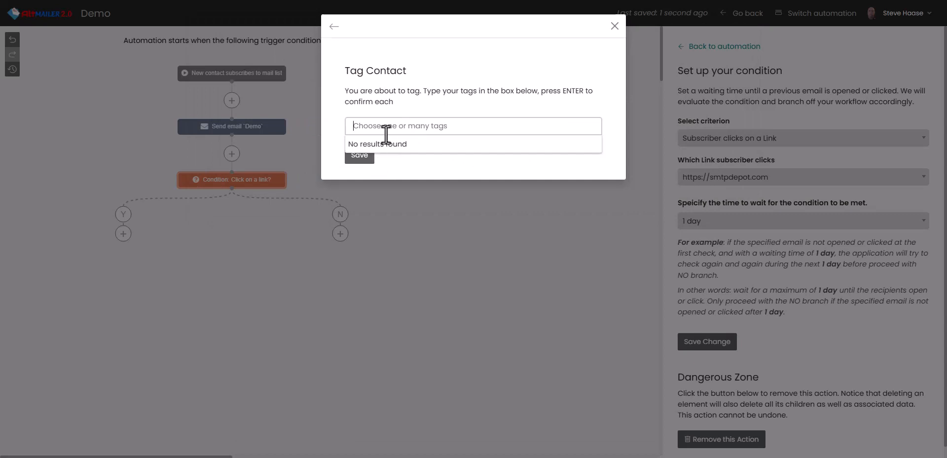
{"action": "type", "text": "Demo"}
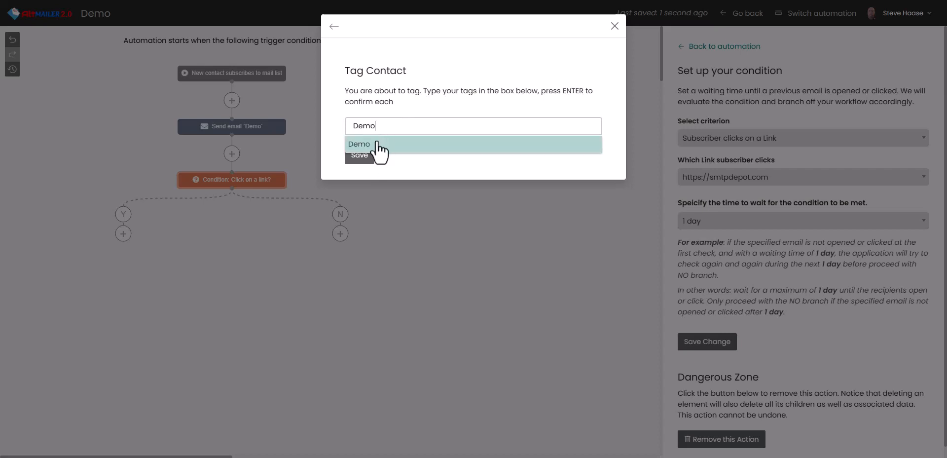
{"action": "left_click", "coordinate": [377, 145]}
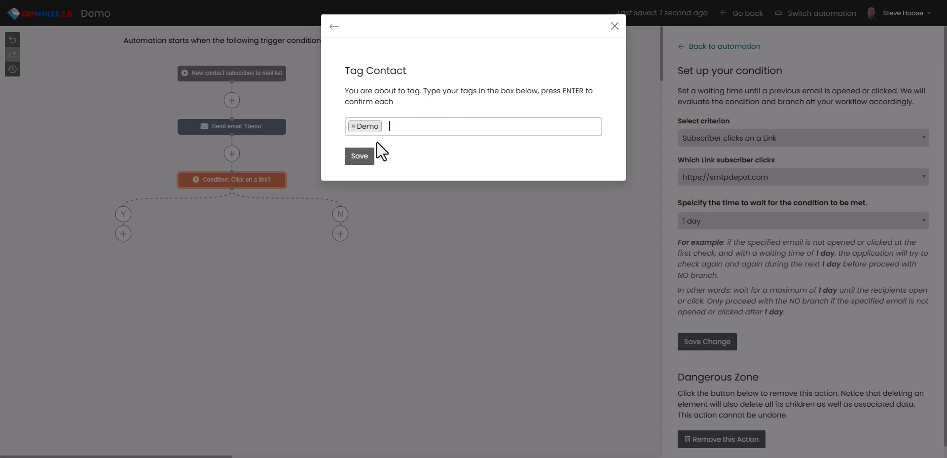
{"action": "left_click", "coordinate": [365, 158]}
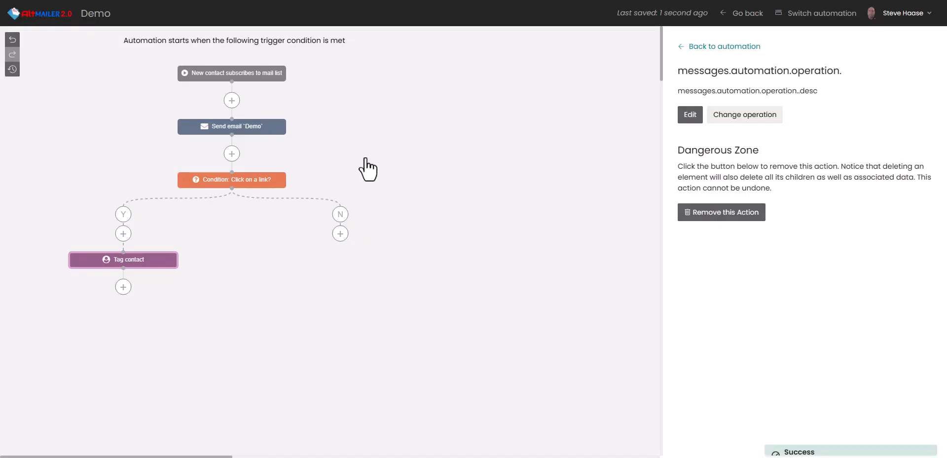
Step: View the actions available for the condition's No branch and close the list without adding one
{"action": "left_click", "coordinate": [340, 233]}
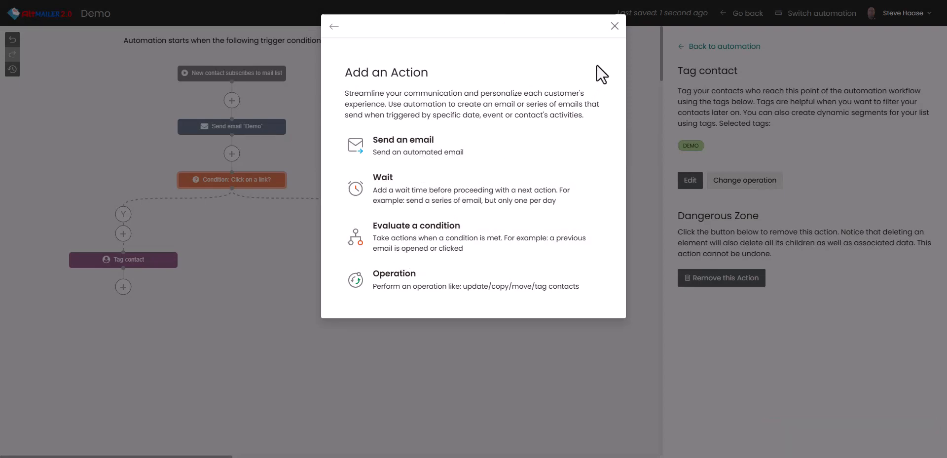
{"action": "left_click", "coordinate": [615, 25]}
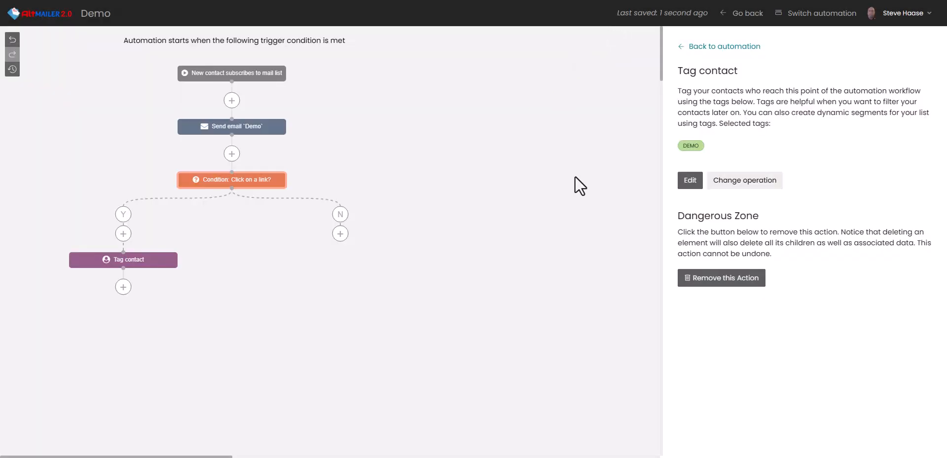